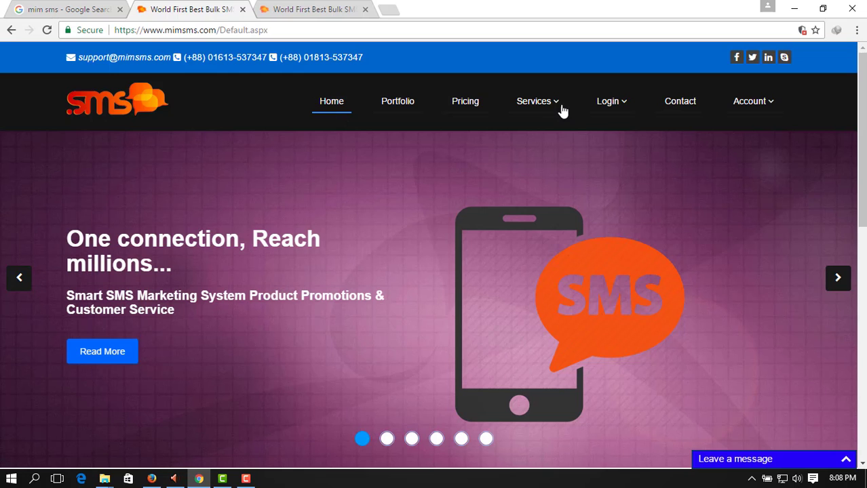
Open the Bulk SMS page and highlight parts of its 'What is SMS text messaging?' explanation
{"action": "mouse_move", "coordinate": [558, 107]}
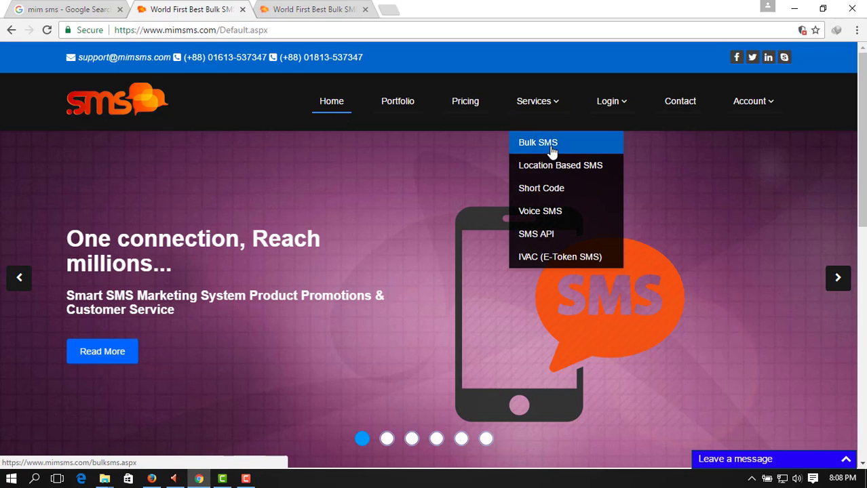
{"action": "left_click", "coordinate": [549, 148]}
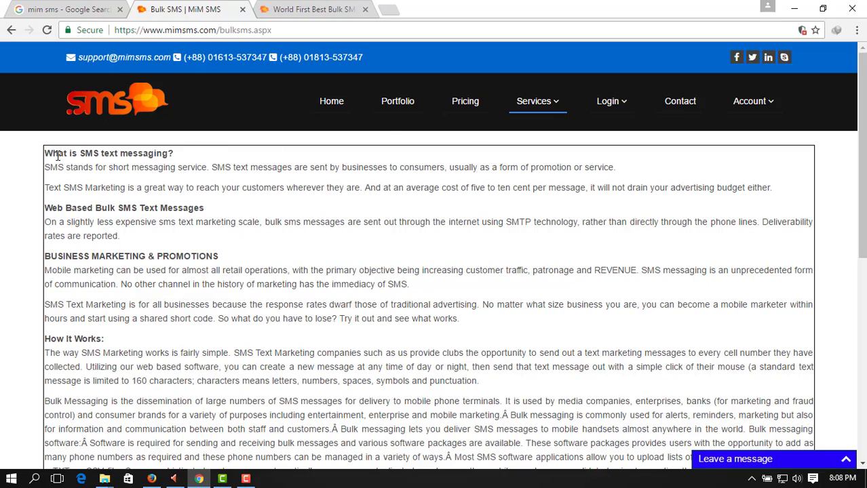
{"action": "left_click_drag", "start_coordinate": [45, 154], "coordinate": [354, 213]}
{"action": "scroll", "coordinate": [339, 265], "scroll_direction": "down", "scroll_amount": 4}
{"action": "left_click", "coordinate": [355, 213]}
{"action": "scroll", "coordinate": [319, 207], "scroll_direction": "up", "scroll_amount": 3}
{"action": "double_click", "coordinate": [318, 207]}
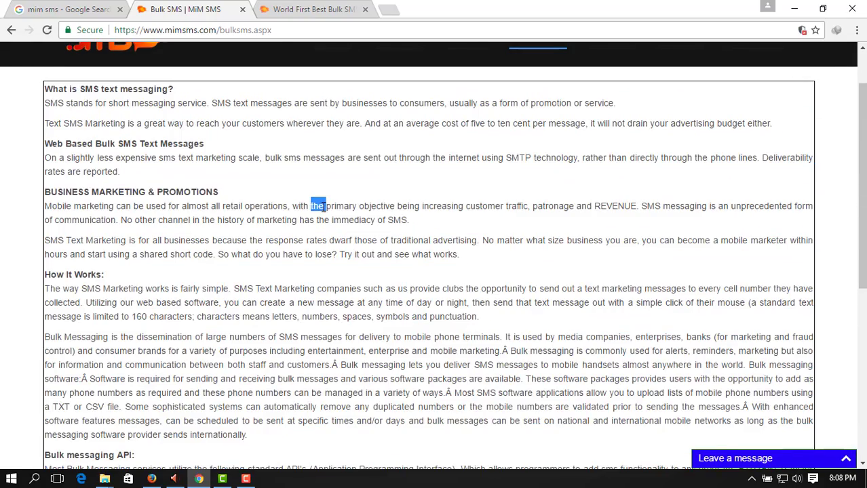
{"action": "scroll", "coordinate": [323, 207], "scroll_direction": "up", "scroll_amount": 1}
{"action": "left_click", "coordinate": [218, 156]}
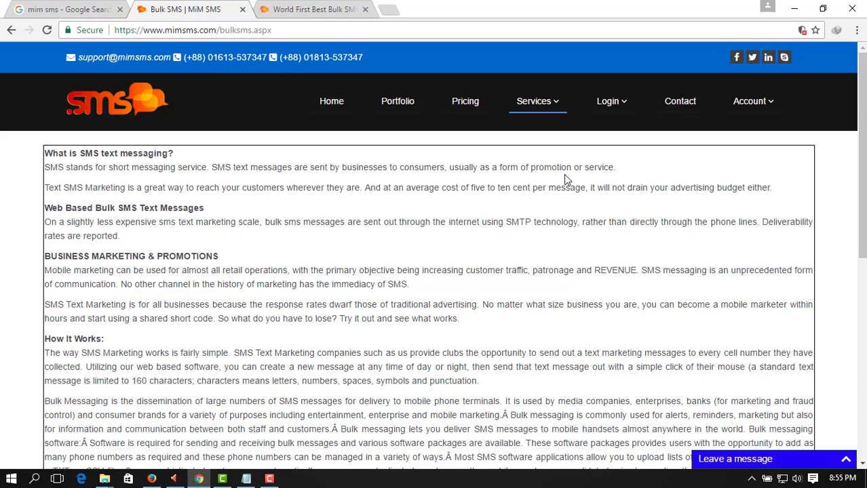
Browse the Brand SMS page, then the IVAC (E-Token SMS) page down to its package prices
{"action": "left_click", "coordinate": [556, 110]}
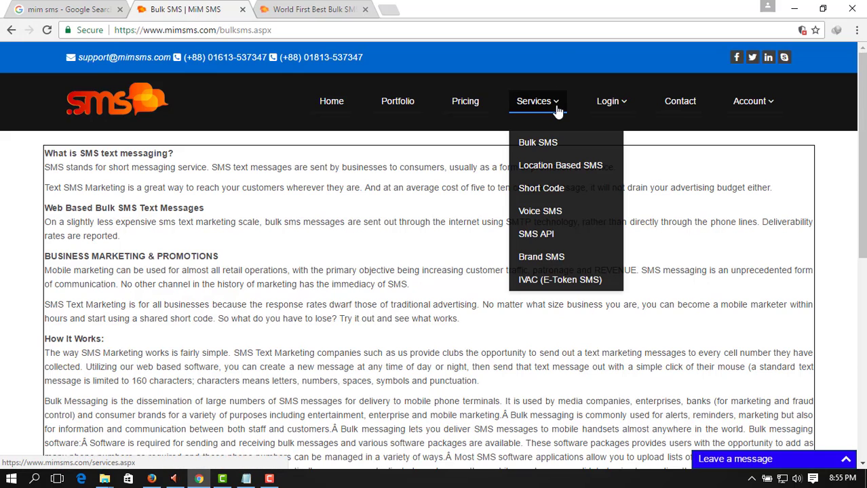
{"action": "left_click", "coordinate": [542, 262]}
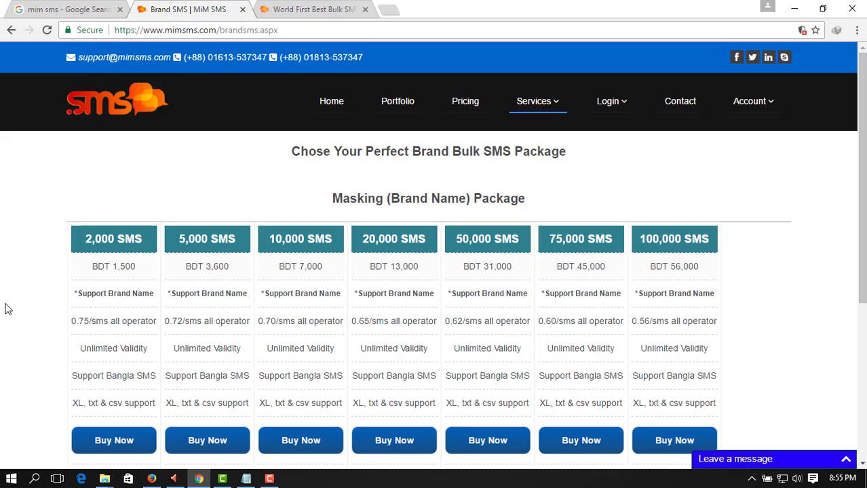
{"action": "mouse_move", "coordinate": [553, 110]}
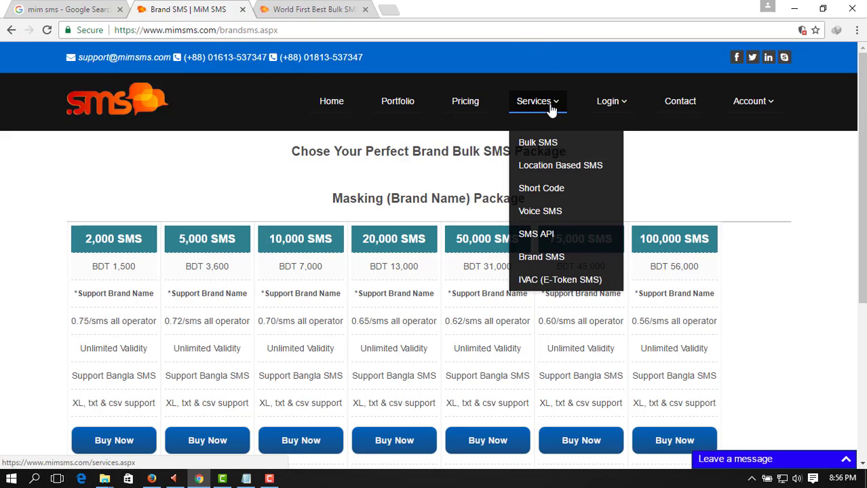
{"action": "left_click", "coordinate": [550, 280]}
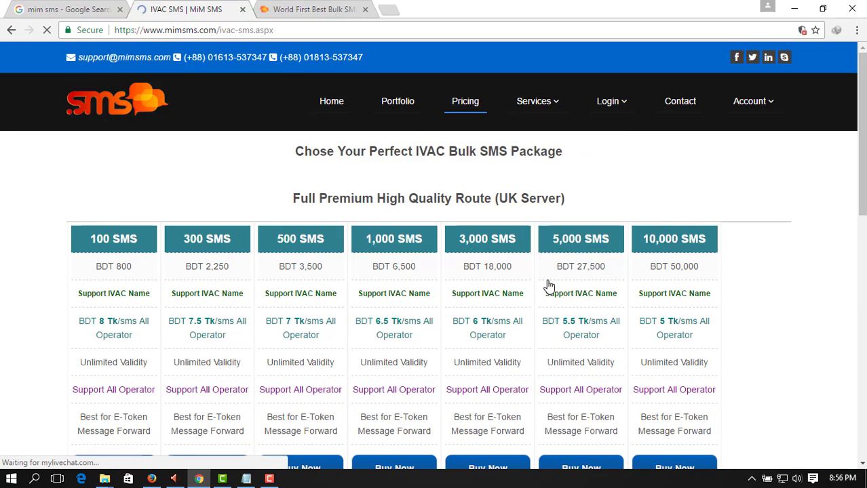
{"action": "scroll", "coordinate": [2, 327], "scroll_direction": "down", "scroll_amount": 1}
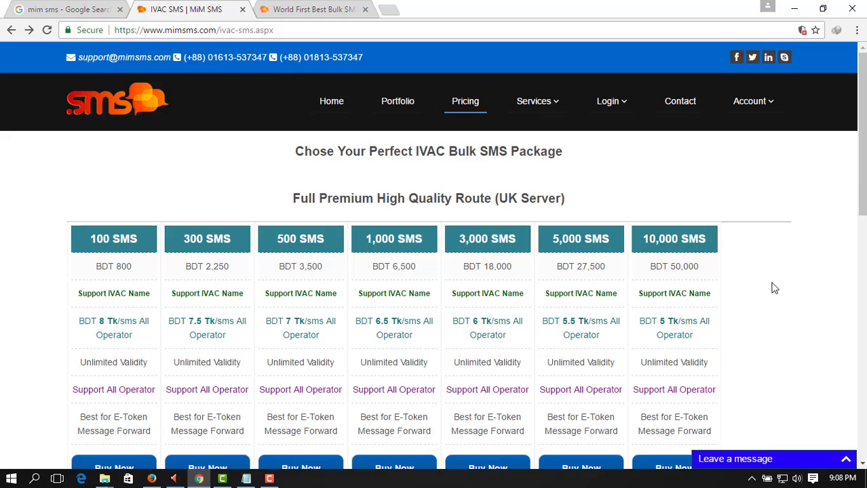
{"action": "mouse_move", "coordinate": [776, 104]}
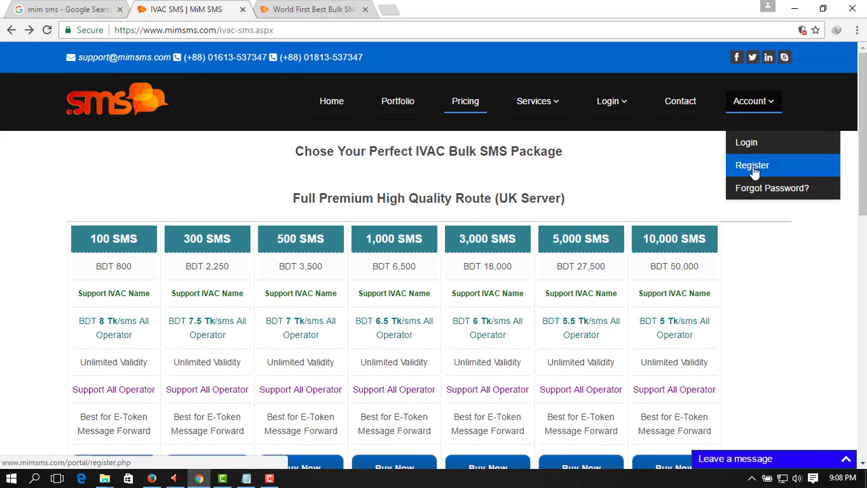
Open the registration form and enter the first name, last name and company name
{"action": "left_click", "coordinate": [755, 169]}
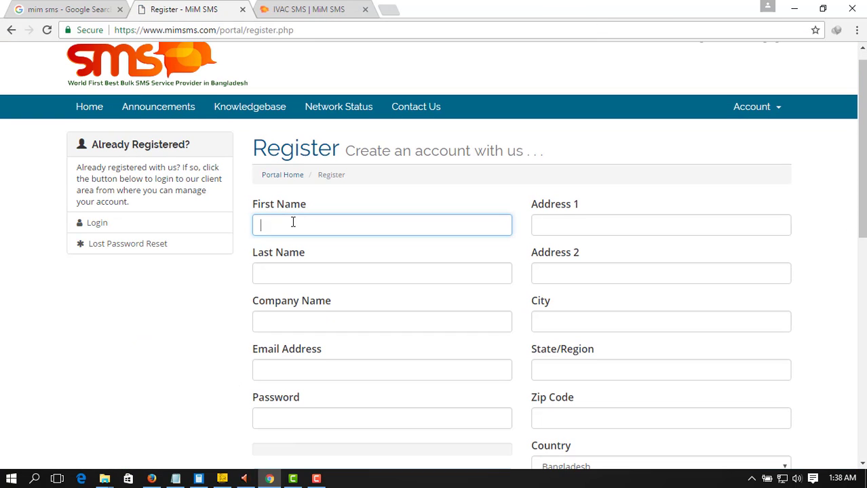
{"action": "key", "text": "Tab"}
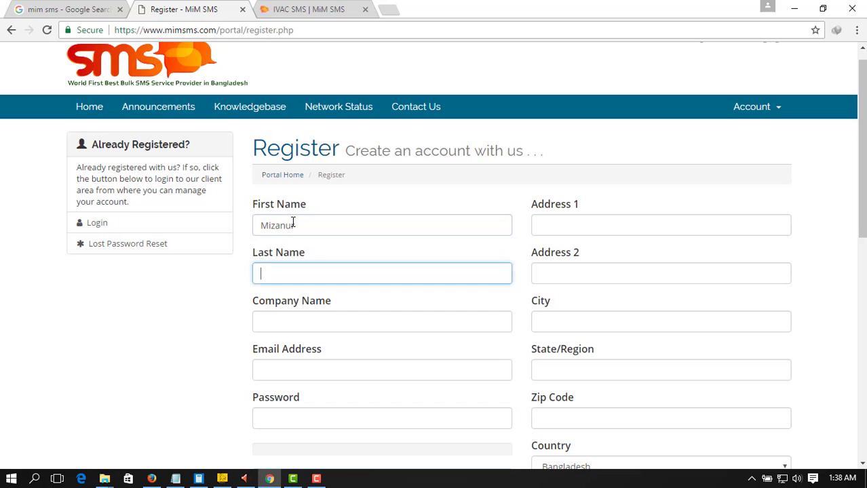
{"action": "key", "text": "Tab"}
{"action": "type", "text": "Mizan"}
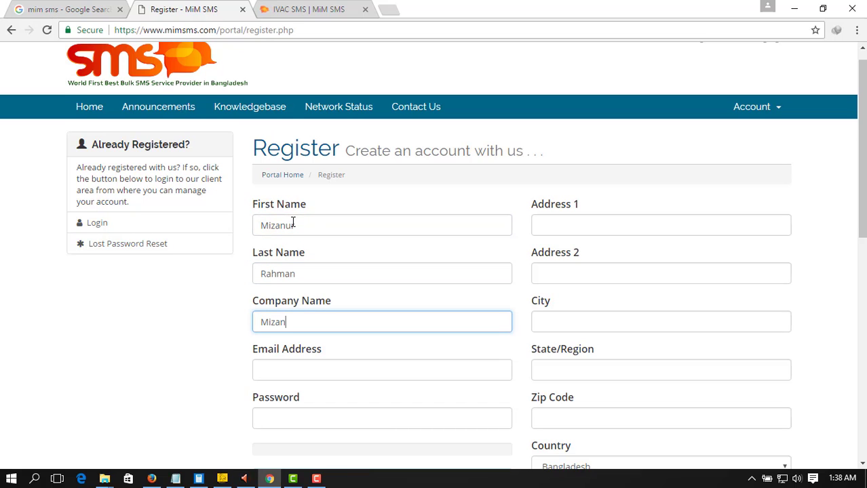
{"action": "type", "text": " The Introducer"}
Enter the e-mail address, the account password, and the password confirmation
{"action": "scroll", "coordinate": [289, 309], "scroll_direction": "down", "scroll_amount": 1}
{"action": "left_click", "coordinate": [290, 309]}
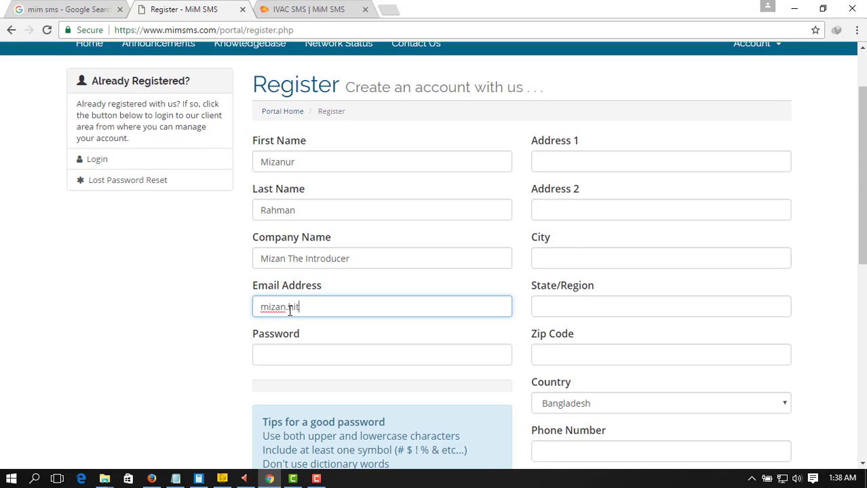
{"action": "key", "text": "Tab"}
{"action": "type", "text": "12345"}
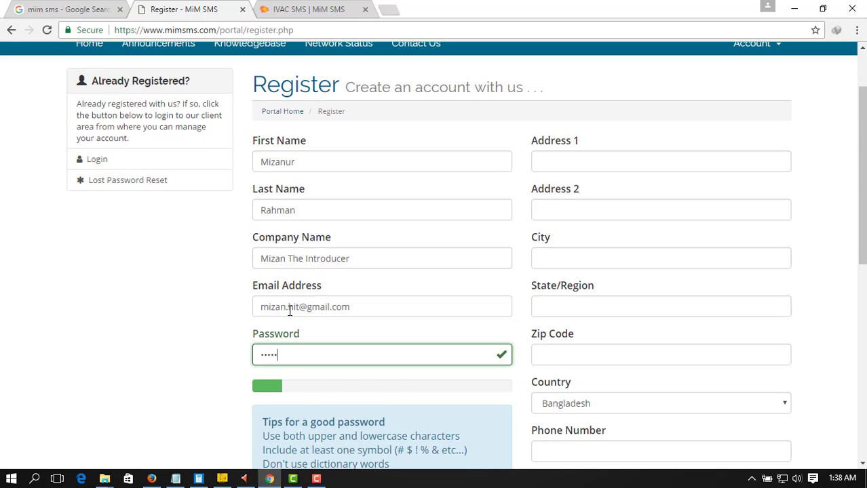
{"action": "type", "text": "6789"}
{"action": "scroll", "coordinate": [290, 311], "scroll_direction": "down", "scroll_amount": 2}
{"action": "left_click", "coordinate": [304, 399]}
{"action": "type", "text": "12345"}
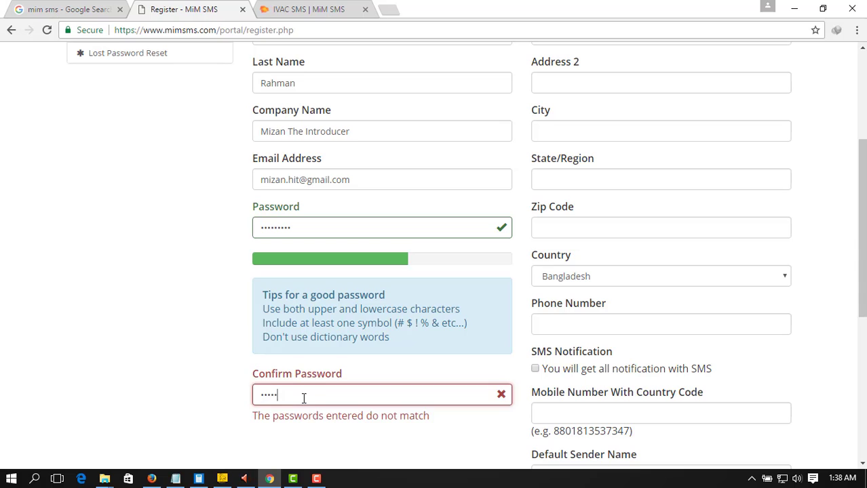
{"action": "type", "text": "6789"}
Fill in the first and second address lines
{"action": "scroll", "coordinate": [304, 399], "scroll_direction": "up", "scroll_amount": 3}
{"action": "left_click", "coordinate": [563, 219]}
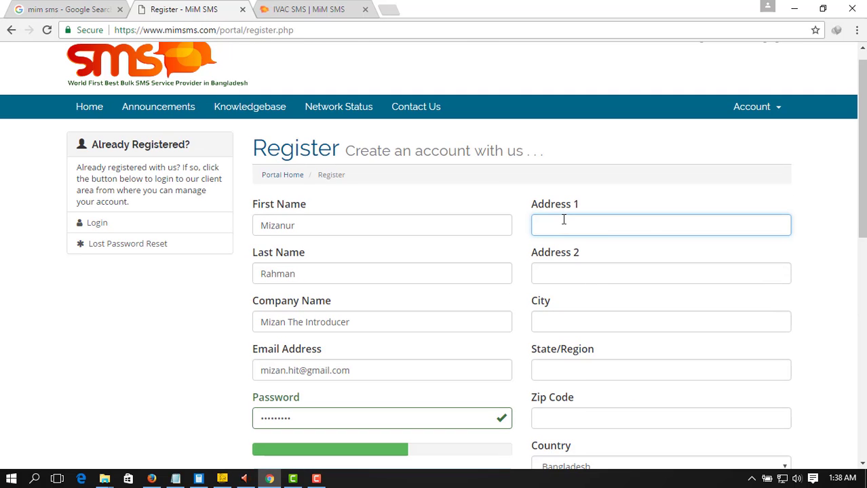
{"action": "type", "text": "Nodapara"}
{"action": "left_click", "coordinate": [576, 278]}
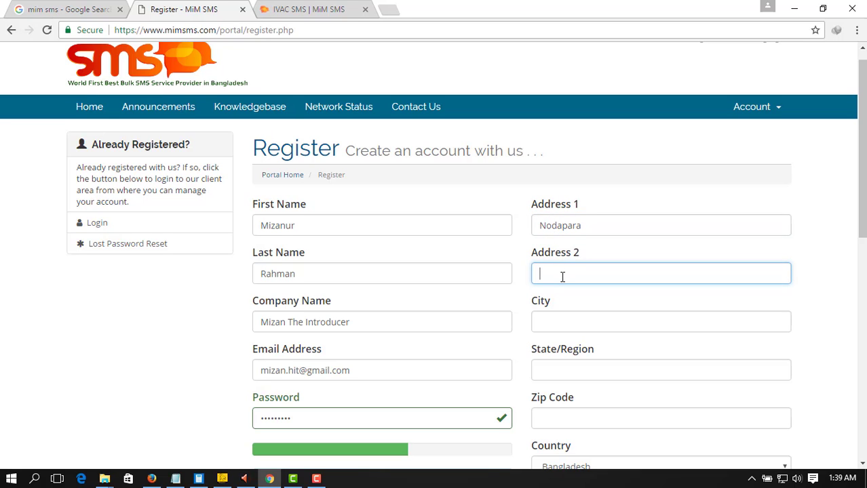
{"action": "type", "text": "Shopura"}
Enter the city and the state or region
{"action": "scroll", "coordinate": [570, 275], "scroll_direction": "down", "scroll_amount": 1}
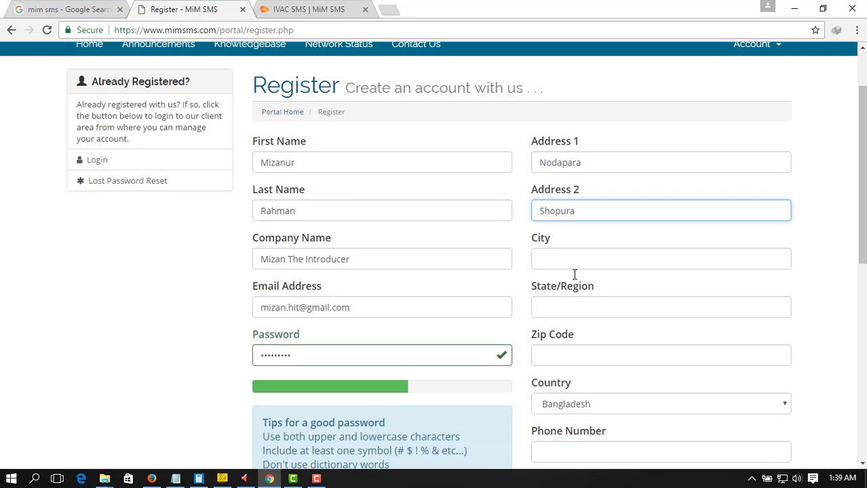
{"action": "left_click", "coordinate": [572, 258]}
{"action": "type", "text": "Rajshahi"}
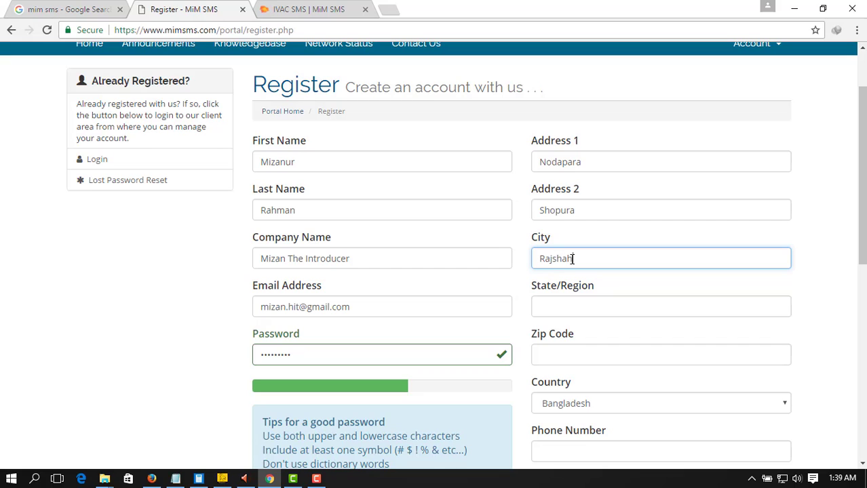
{"action": "left_click", "coordinate": [579, 306]}
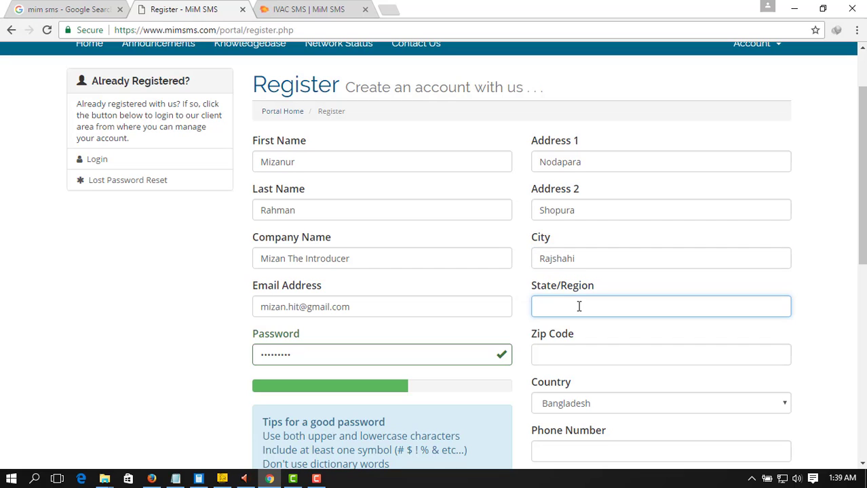
{"action": "type", "text": "nOW"}
{"action": "key", "text": "BackSpace"}
{"action": "key", "text": "BackSpace"}
{"action": "key", "text": "BackSpace"}
{"action": "type", "text": "Nowdapara"}
Enter the zip code and the phone number
{"action": "scroll", "coordinate": [577, 302], "scroll_direction": "down", "scroll_amount": 1}
{"action": "left_click", "coordinate": [564, 287]}
{"action": "type", "text": "6203"}
{"action": "scroll", "coordinate": [645, 218], "scroll_direction": "down", "scroll_amount": 2}
{"action": "left_click", "coordinate": [561, 265]}
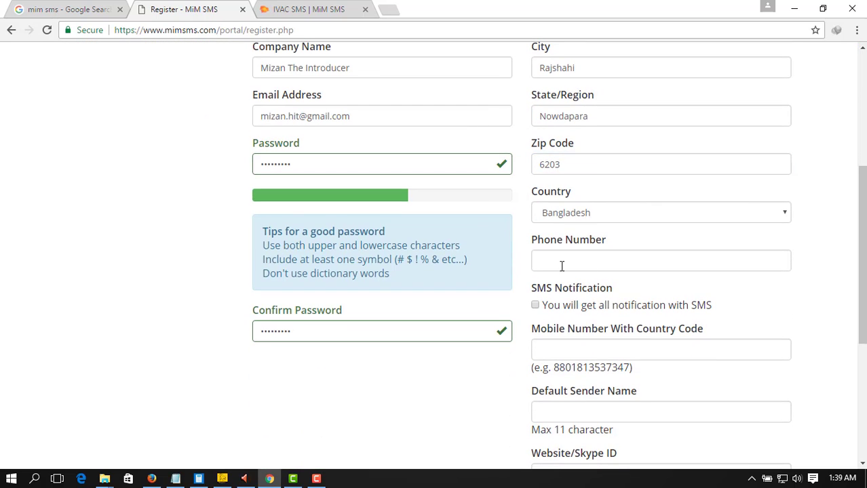
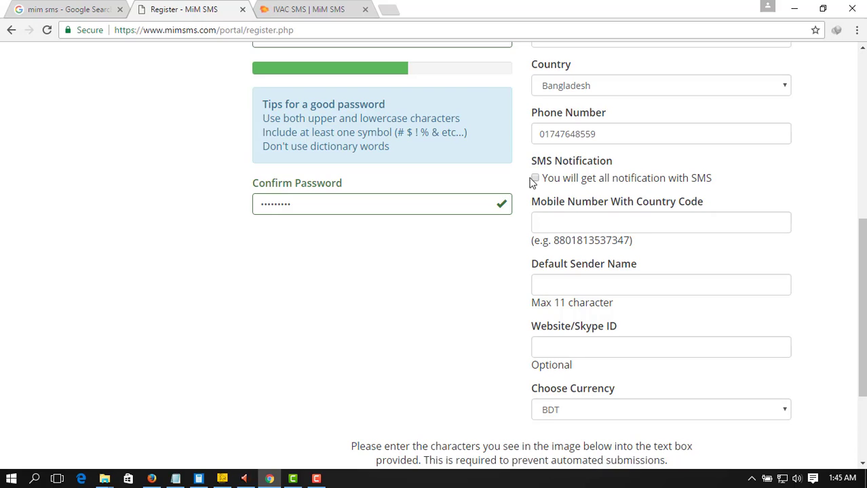
Turn on SMS notifications, set default sender name 'iVAC', and enter the Skype ID
{"action": "left_click", "coordinate": [535, 177]}
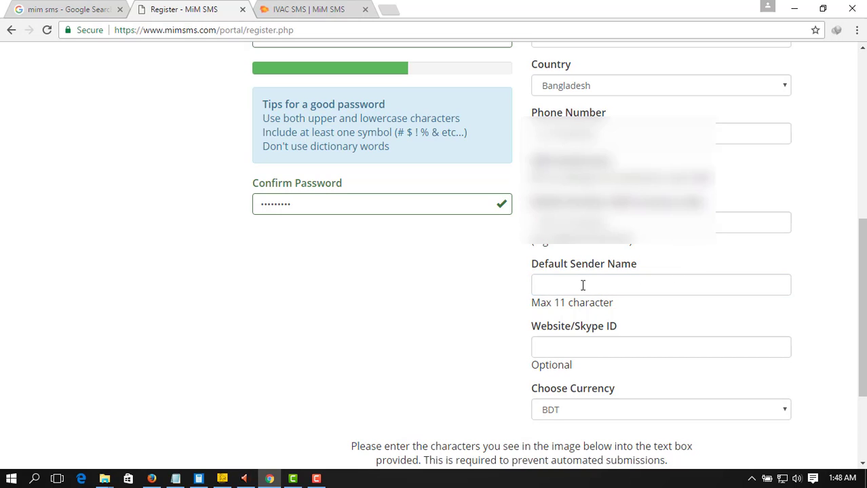
{"action": "left_click", "coordinate": [583, 285]}
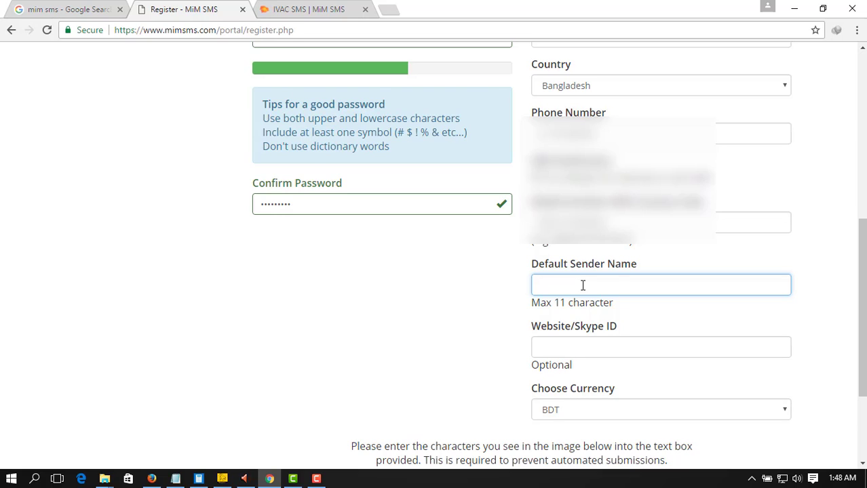
{"action": "type", "text": "iVAC"}
{"action": "scroll", "coordinate": [637, 331], "scroll_direction": "down", "scroll_amount": 1}
{"action": "left_click", "coordinate": [565, 279]}
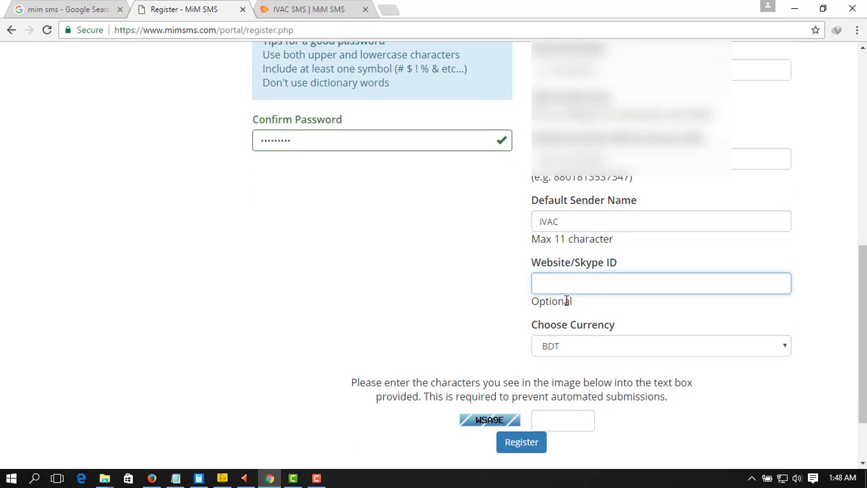
{"action": "type", "text": "MIZAN.HIT"}
{"action": "left_click", "coordinate": [490, 254]}
Enter the captcha characters and submit the registration
{"action": "scroll", "coordinate": [490, 254], "scroll_direction": "down", "scroll_amount": 1}
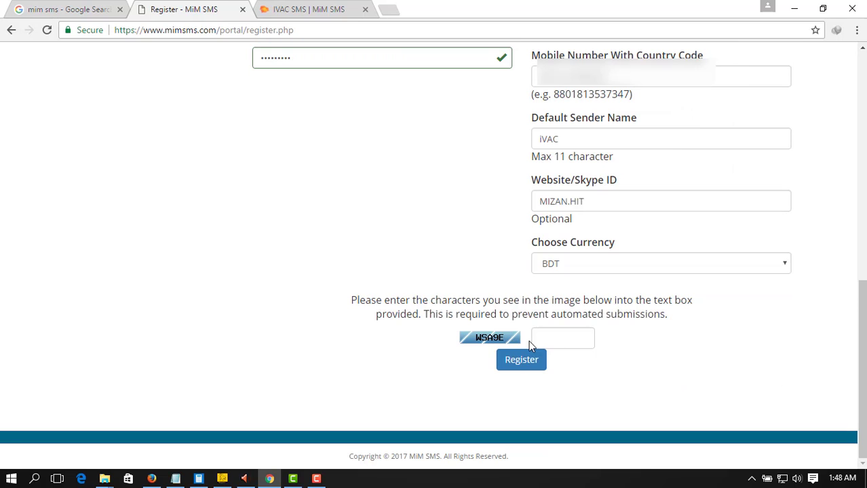
{"action": "left_click", "coordinate": [572, 336]}
{"action": "type", "text": "WSA9"}
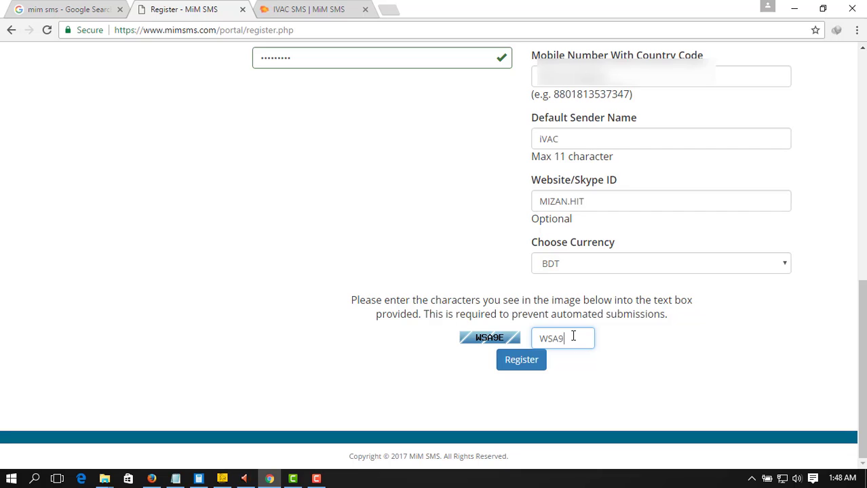
{"action": "type", "text": "E"}
{"action": "left_click", "coordinate": [520, 365]}
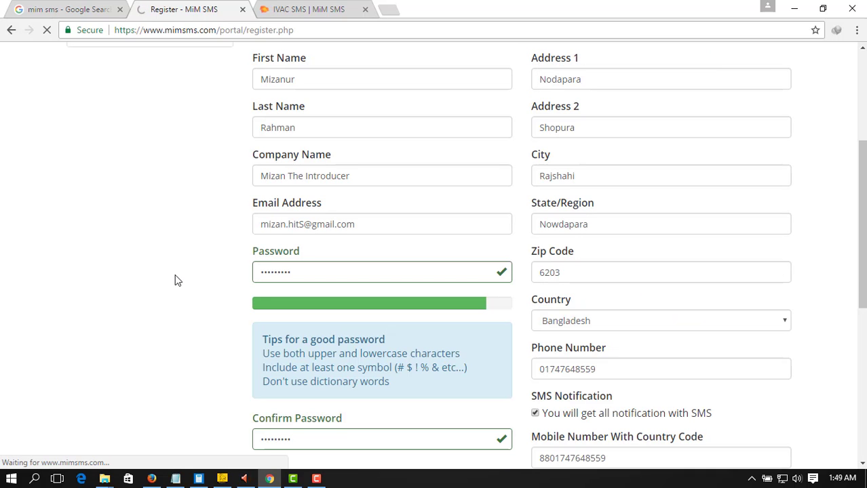
Save the new account's password in Chrome while the Client Area dashboard loads
{"action": "scroll", "coordinate": [175, 281], "scroll_direction": "down", "scroll_amount": 3}
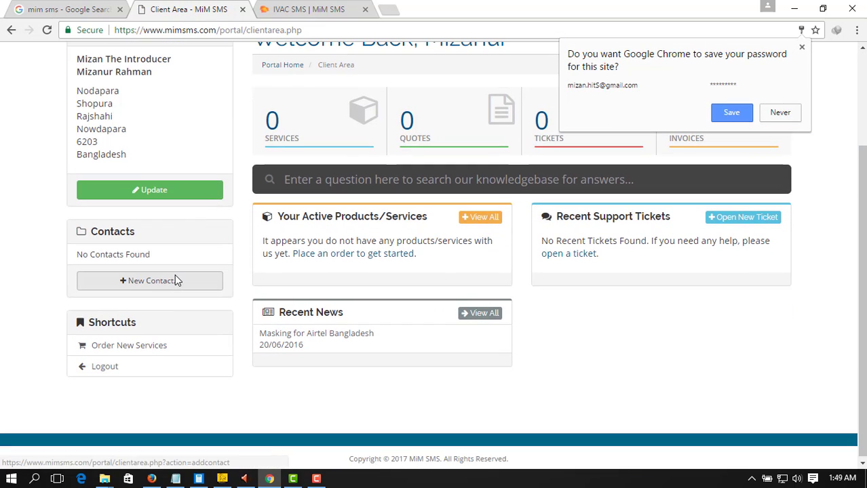
{"action": "left_click", "coordinate": [727, 112]}
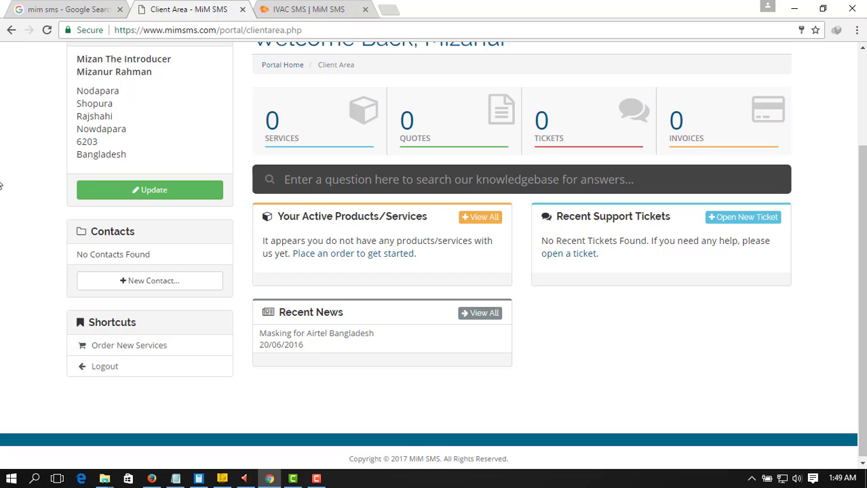
{"action": "scroll", "coordinate": [2, 170], "scroll_direction": "up", "scroll_amount": 3}
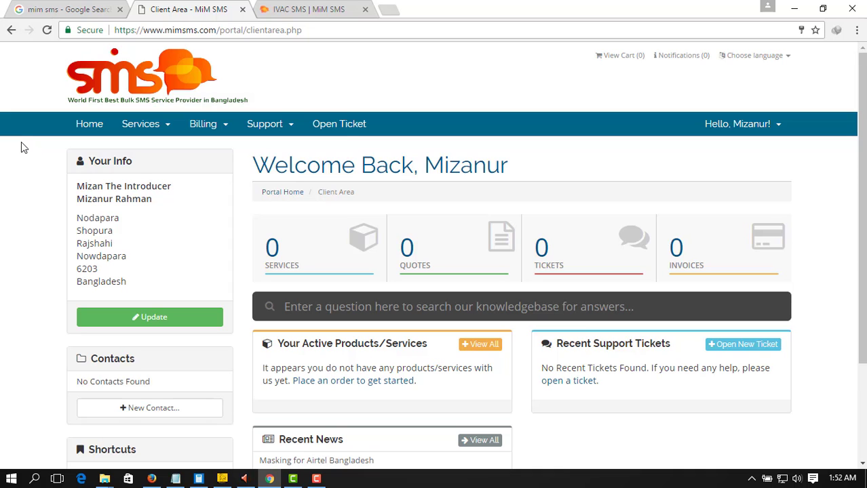
Open mimsms.com in a new tab and scroll the IVAC (E-Token SMS) page to the UK-route prices
{"action": "left_click", "coordinate": [67, 8]}
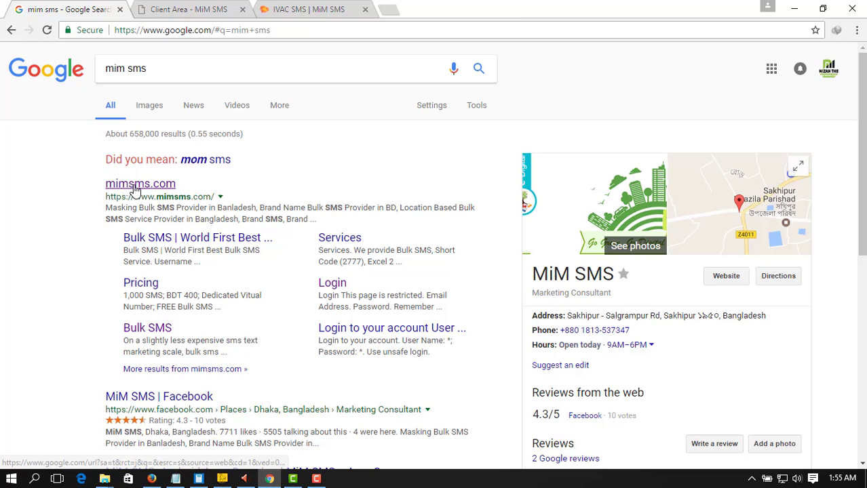
{"action": "middle_click", "coordinate": [135, 187]}
{"action": "left_click", "coordinate": [424, 7]}
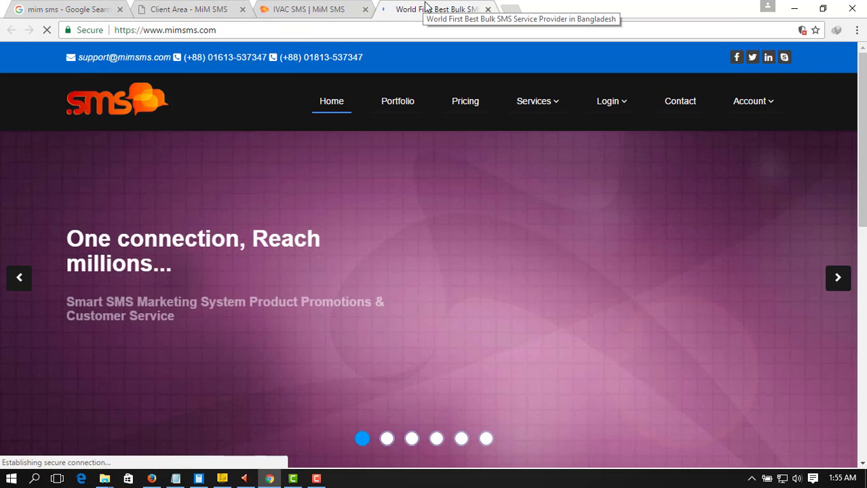
{"action": "mouse_move", "coordinate": [552, 105]}
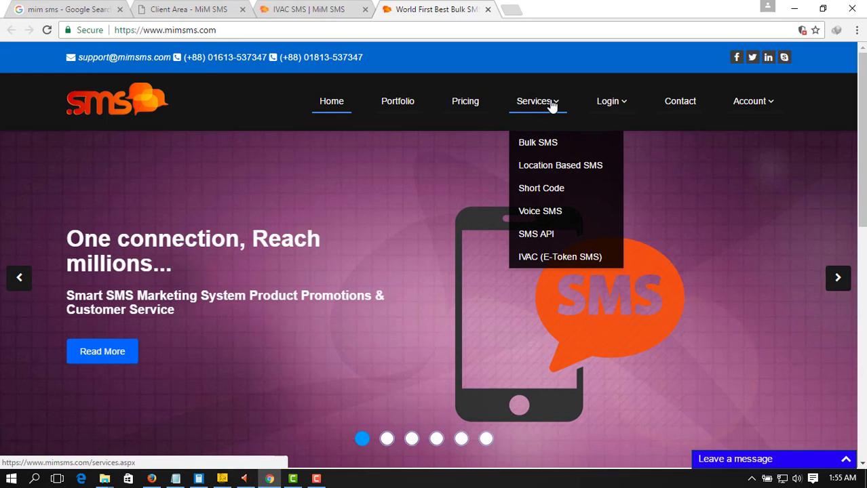
{"action": "left_click", "coordinate": [552, 262]}
{"action": "scroll", "coordinate": [204, 271], "scroll_direction": "down", "scroll_amount": 2}
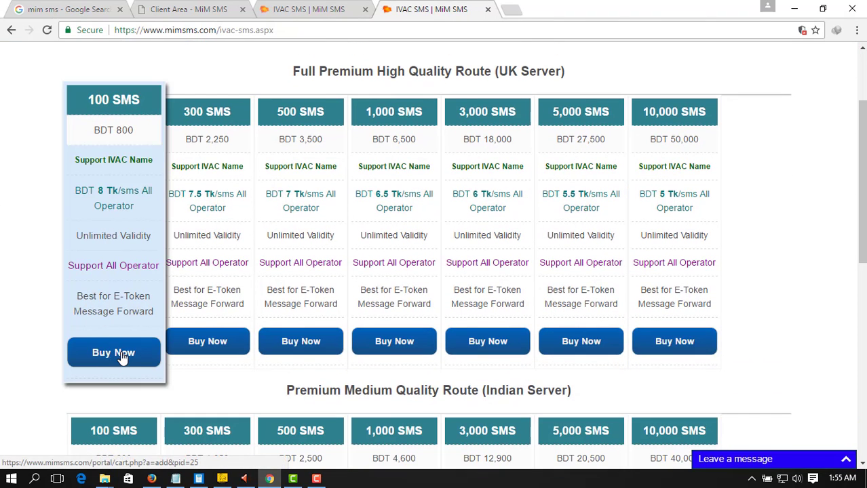
Buy the 100 SMS UK-route package and reach checkout showing BDT 800.00 due via bKash
{"action": "left_click", "coordinate": [122, 356]}
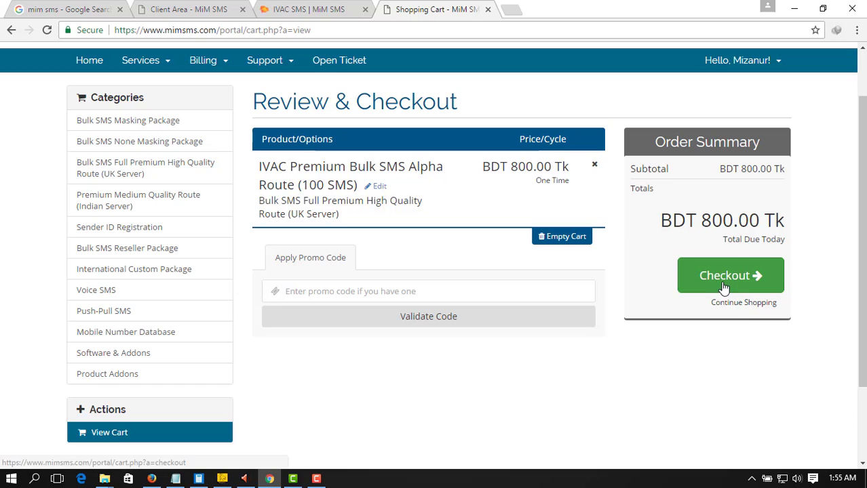
{"action": "left_click", "coordinate": [724, 288]}
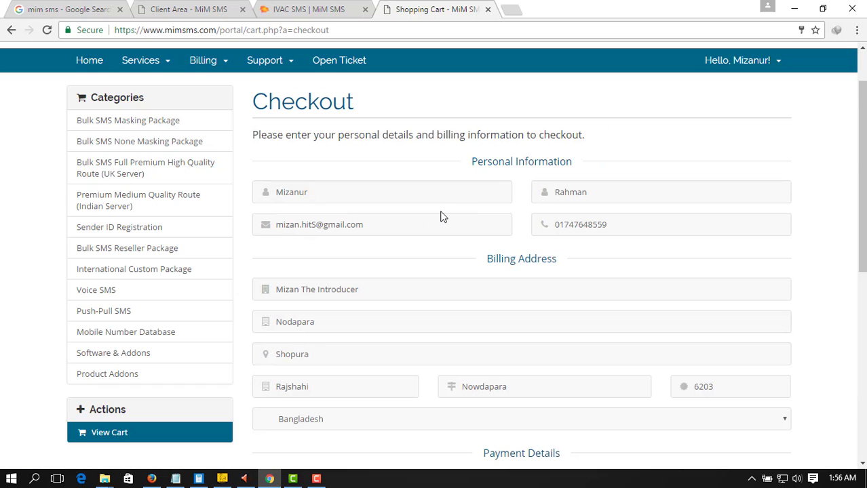
{"action": "scroll", "coordinate": [408, 212], "scroll_direction": "down", "scroll_amount": 3}
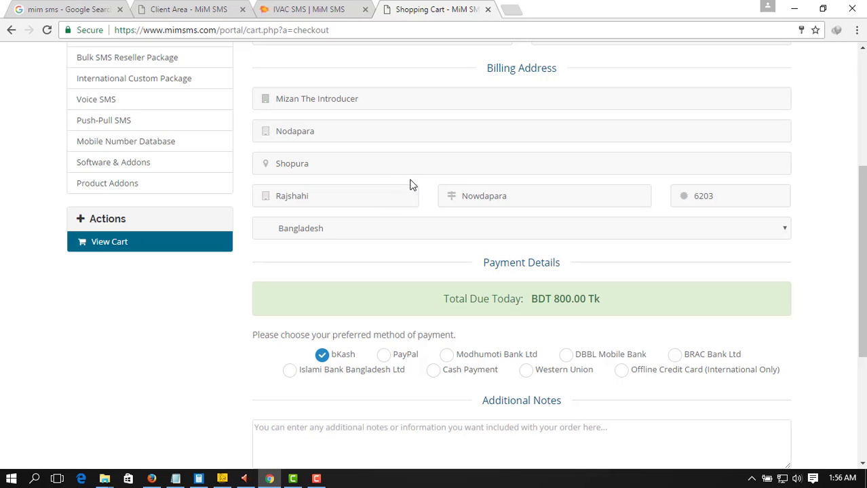
{"action": "scroll", "coordinate": [411, 184], "scroll_direction": "up", "scroll_amount": 2}
{"action": "scroll", "coordinate": [410, 185], "scroll_direction": "down", "scroll_amount": 4}
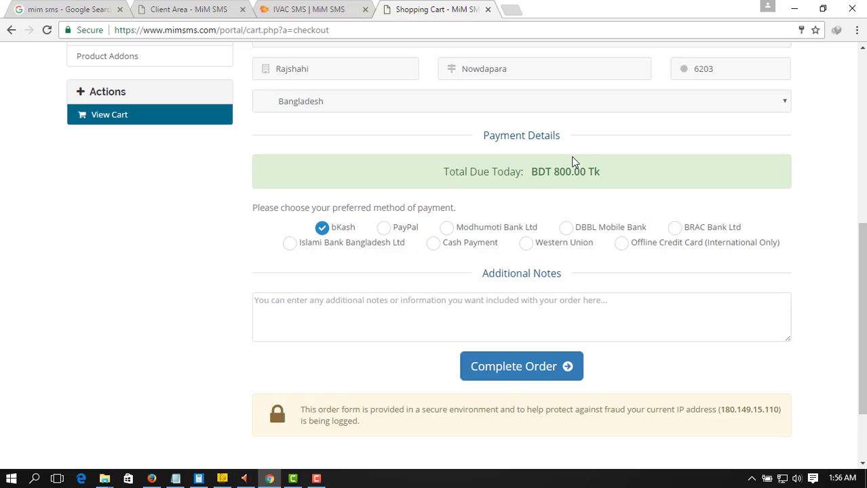
{"action": "left_click_drag", "start_coordinate": [445, 173], "coordinate": [610, 178]}
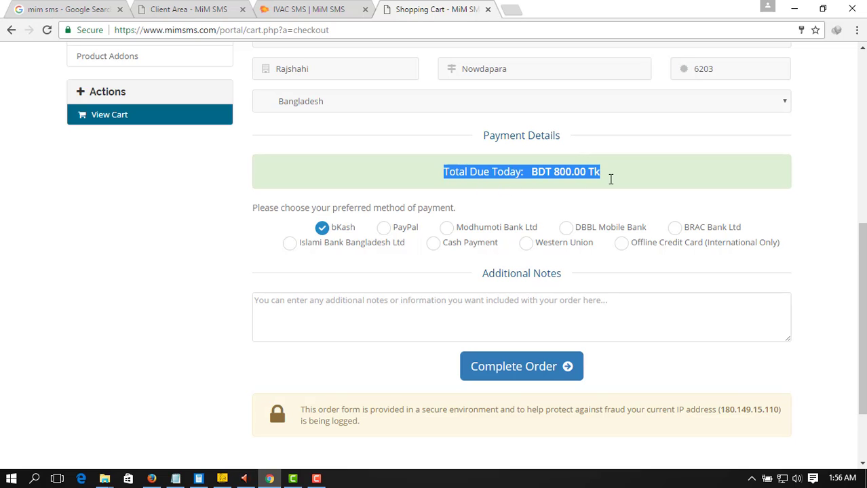
{"action": "left_click", "coordinate": [557, 170]}
{"action": "scroll", "coordinate": [590, 174], "scroll_direction": "down", "scroll_amount": 3}
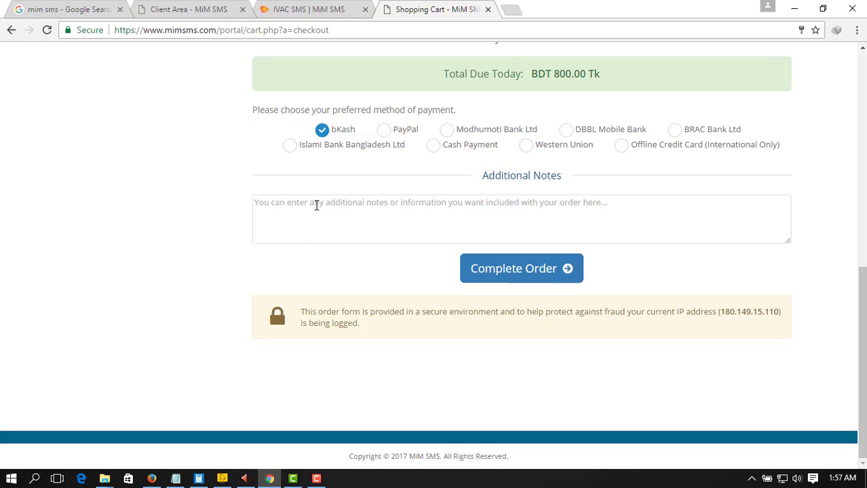
Complete the order and focus the bKash Transaction ID field on the 816.00 Taka invoice
{"action": "left_click", "coordinate": [523, 274]}
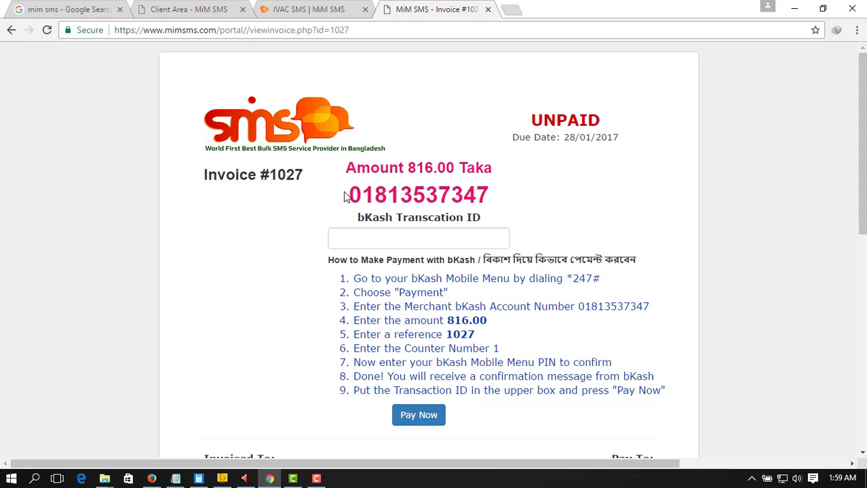
{"action": "left_click", "coordinate": [363, 244]}
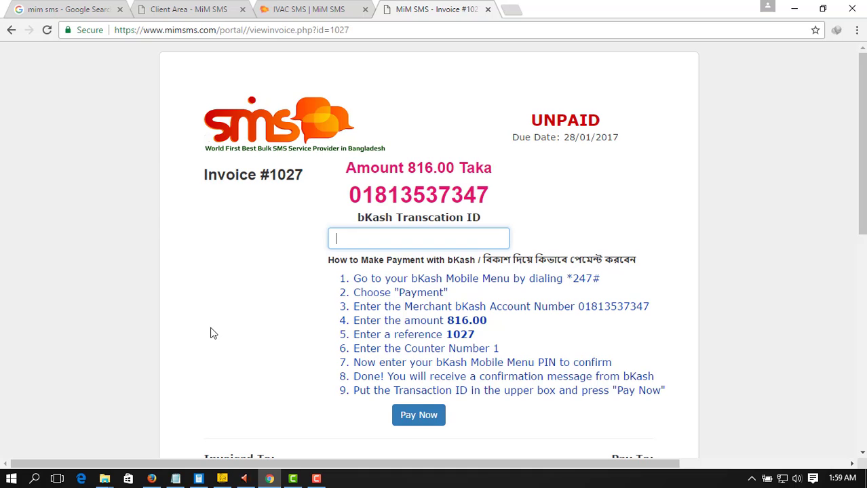
Switch back to the Client Area tab and open its Services section
{"action": "left_click", "coordinate": [316, 8]}
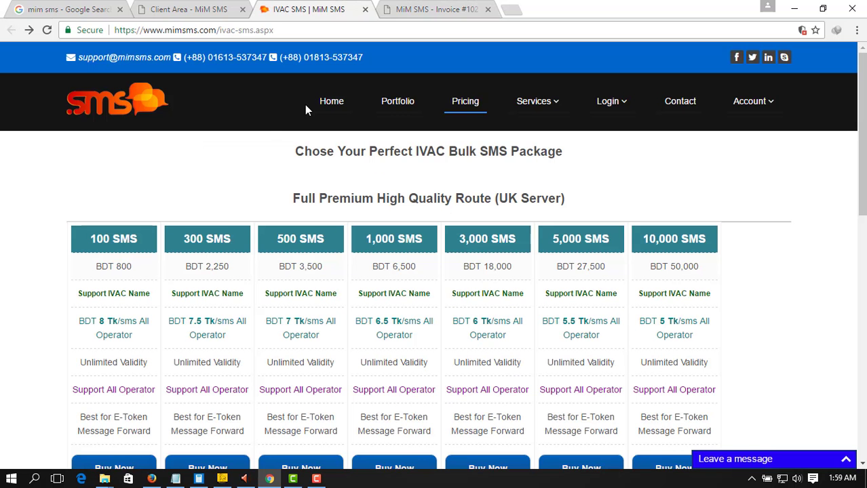
{"action": "left_click", "coordinate": [224, 7]}
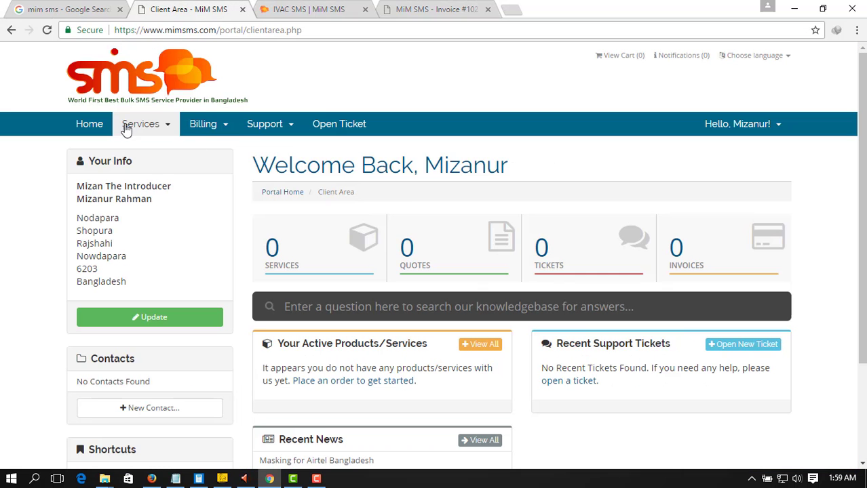
{"action": "left_click", "coordinate": [167, 127]}
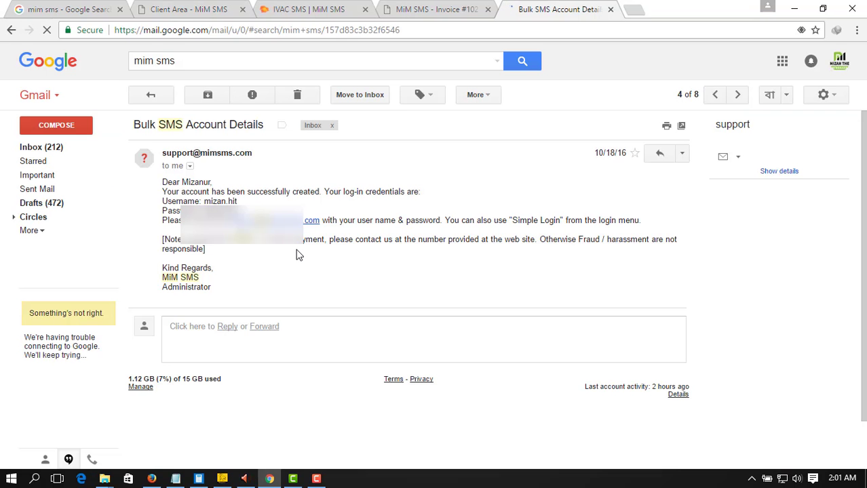
Open the emailed SMS panel login link in a new tab and paste in the emailed username
{"action": "middle_click", "coordinate": [282, 223]}
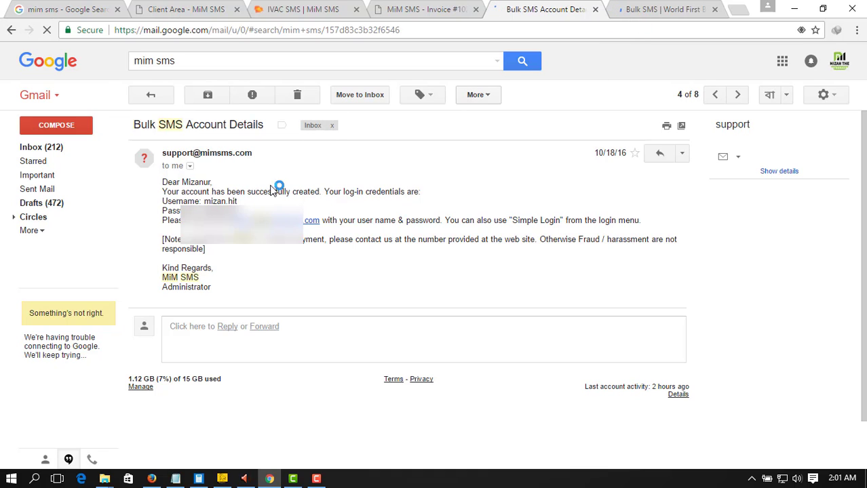
{"action": "left_click", "coordinate": [666, 8]}
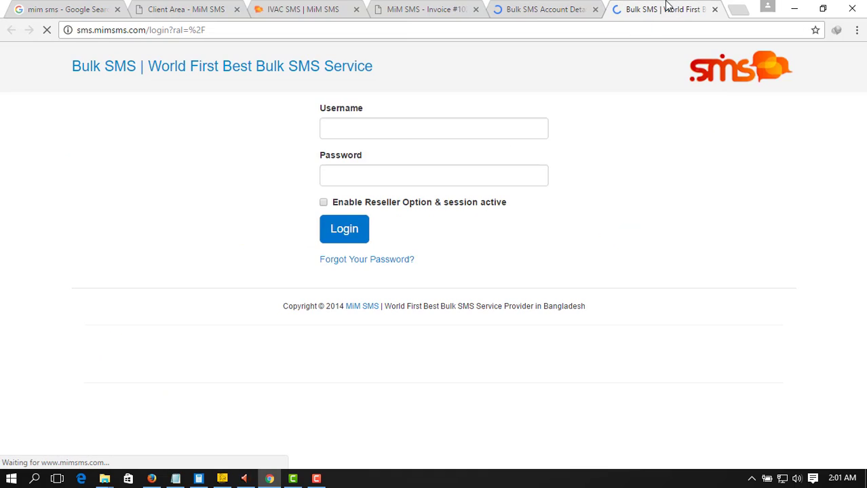
{"action": "key", "text": "ctrl+shift+Tab"}
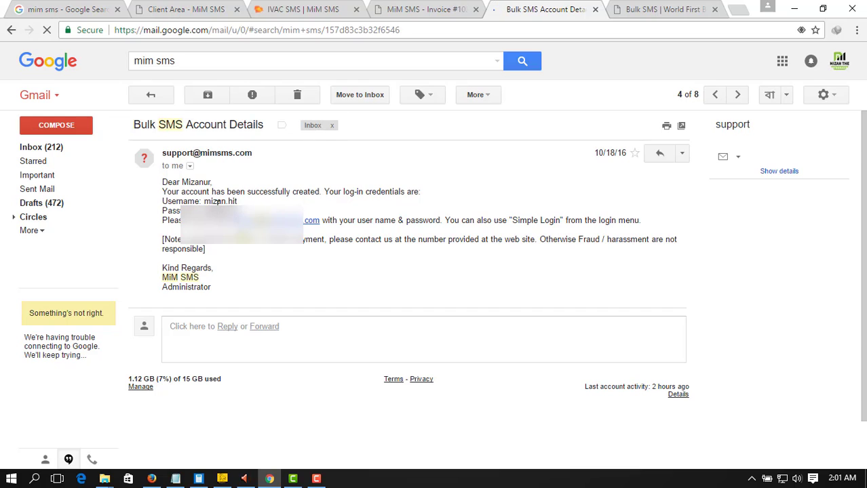
{"action": "left_click_drag", "start_coordinate": [204, 202], "coordinate": [237, 202]}
{"action": "key", "text": "ctrl+c"}
{"action": "left_click", "coordinate": [633, 8]}
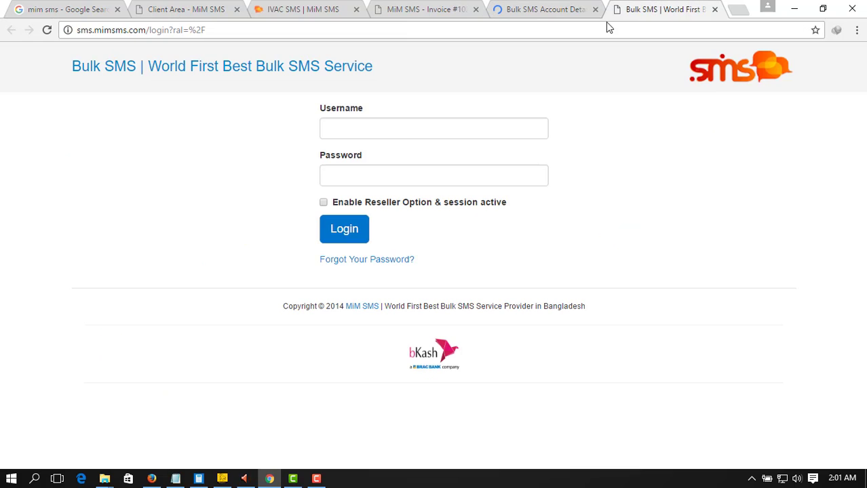
{"action": "left_click", "coordinate": [385, 129]}
{"action": "key", "text": "ctrl+v"}
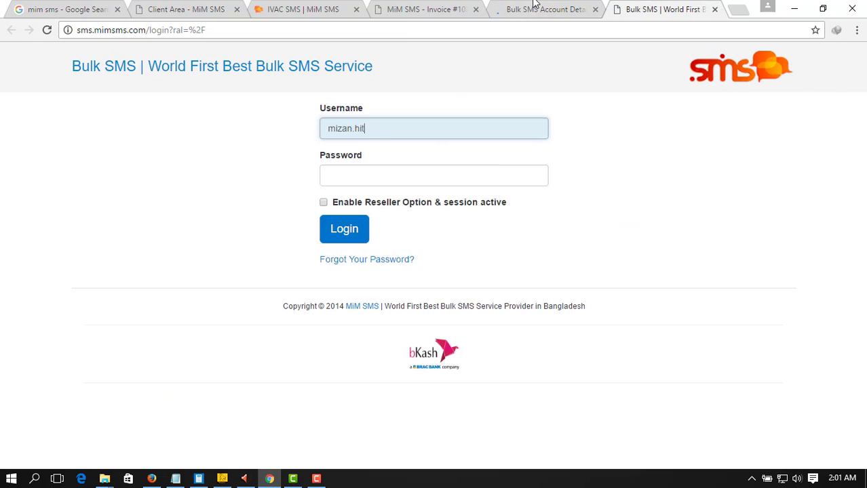
Paste the emailed password into the login form and sign in to the SMS panel
{"action": "left_click", "coordinate": [536, 8]}
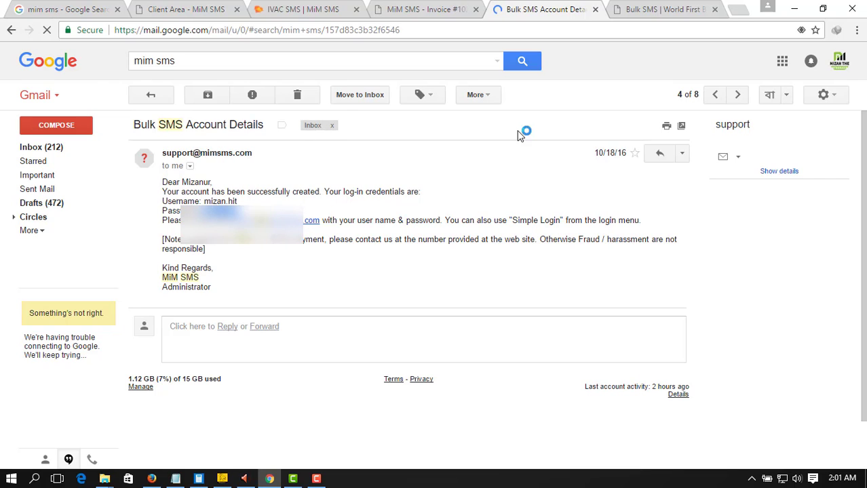
{"action": "left_click", "coordinate": [656, 9]}
{"action": "left_click", "coordinate": [408, 176]}
{"action": "key", "text": "ctrl+v"}
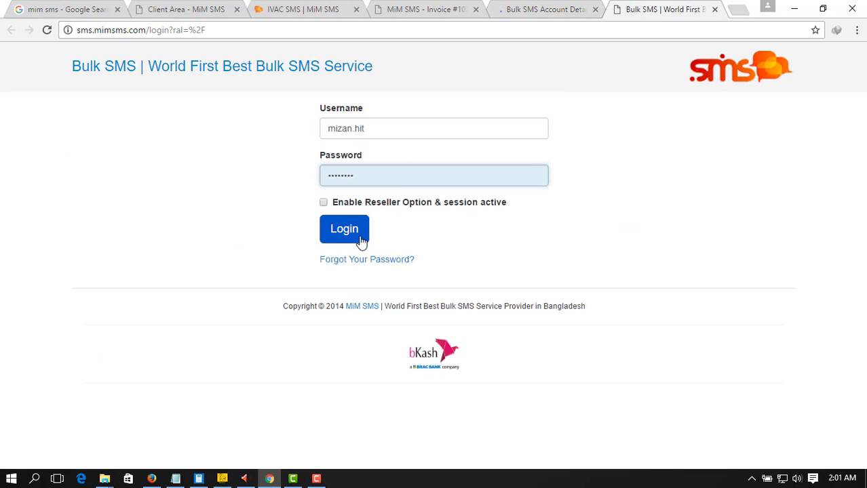
{"action": "left_click", "coordinate": [360, 240]}
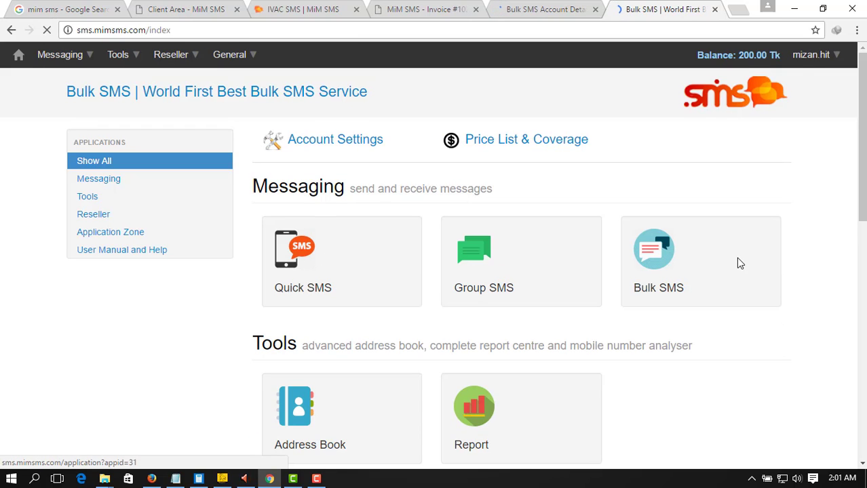
Write 'Test' as the message text in Quick SMS
{"action": "left_click", "coordinate": [370, 273]}
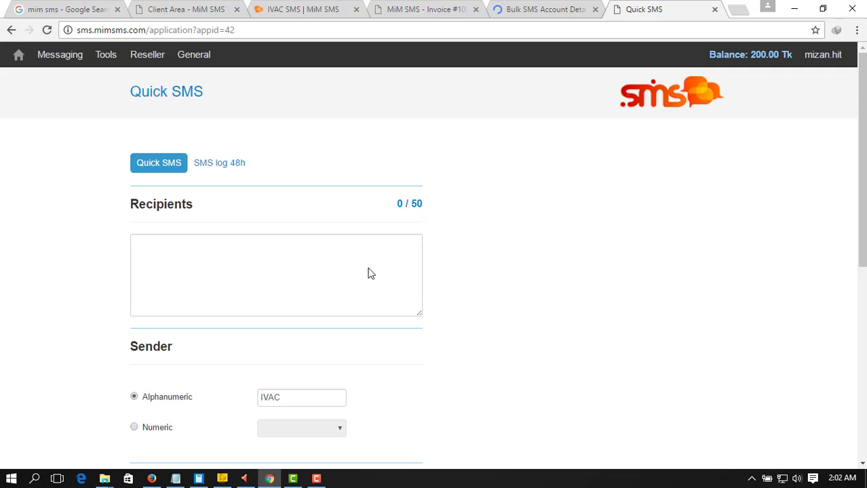
{"action": "scroll", "coordinate": [347, 240], "scroll_direction": "down", "scroll_amount": 4}
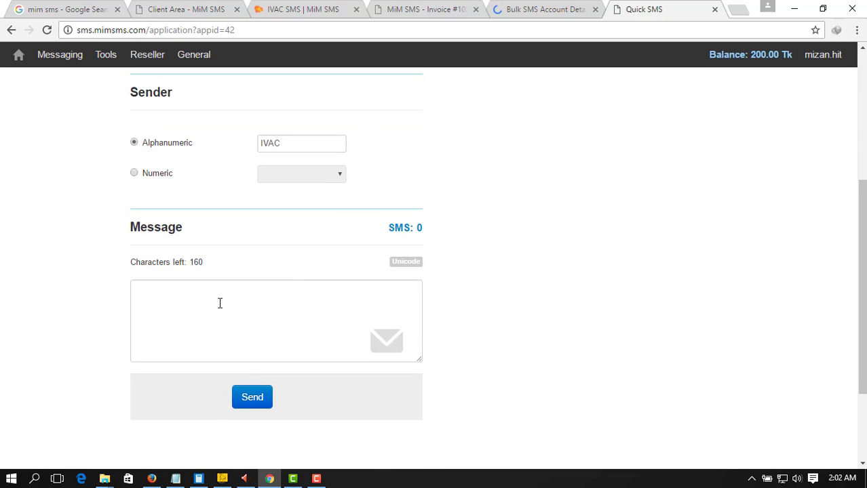
{"action": "left_click", "coordinate": [220, 304]}
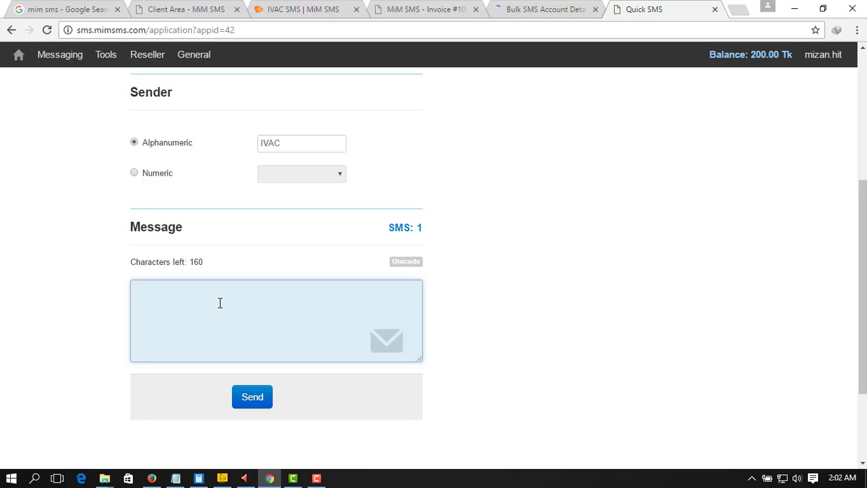
{"action": "type", "text": "M"}
{"action": "key", "text": "BackSpace"}
{"action": "type", "text": "Test"}
Enter the recipient's phone number and send the message from sender IVAC, confirming the prompt
{"action": "scroll", "coordinate": [218, 302], "scroll_direction": "up", "scroll_amount": 2}
{"action": "left_click", "coordinate": [188, 160]}
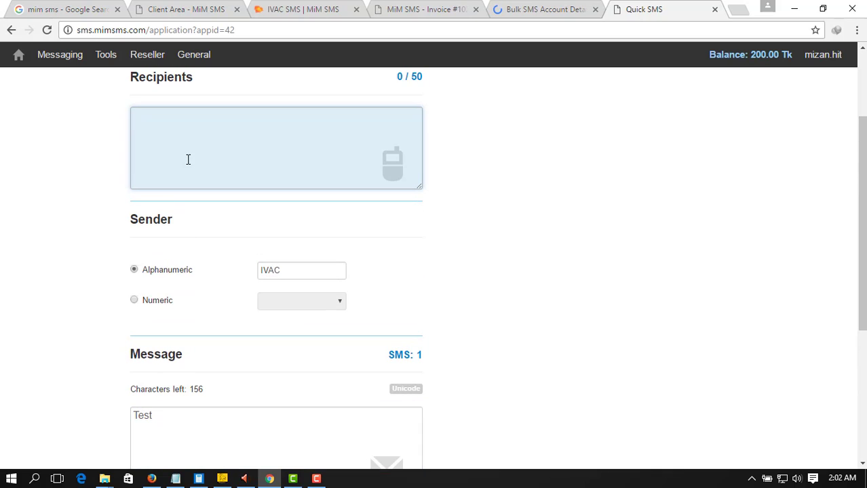
{"action": "type", "text": "880"}
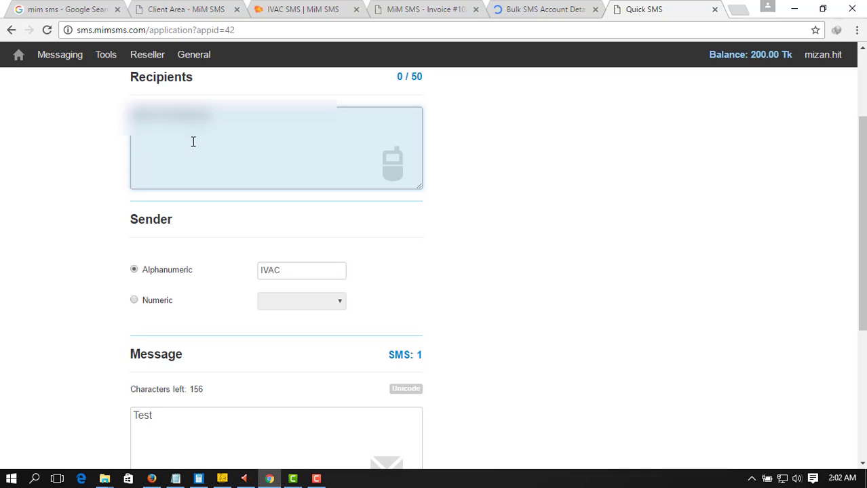
{"action": "scroll", "coordinate": [256, 141], "scroll_direction": "down", "scroll_amount": 4}
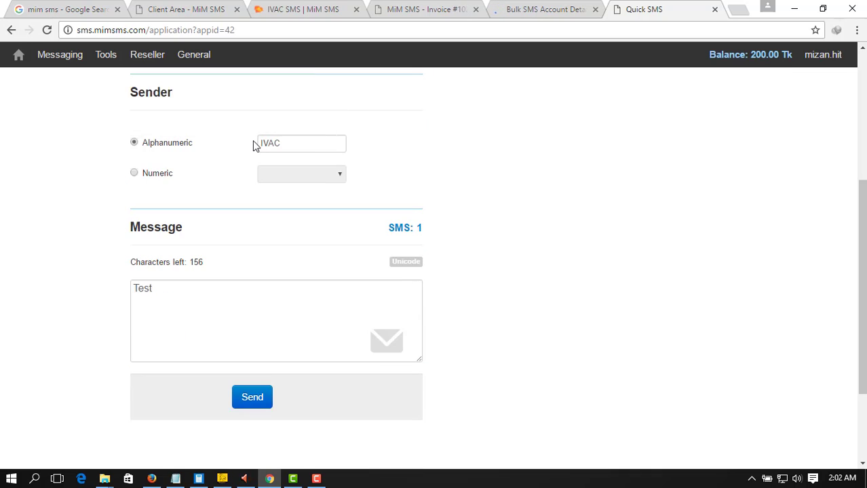
{"action": "left_click", "coordinate": [261, 275]}
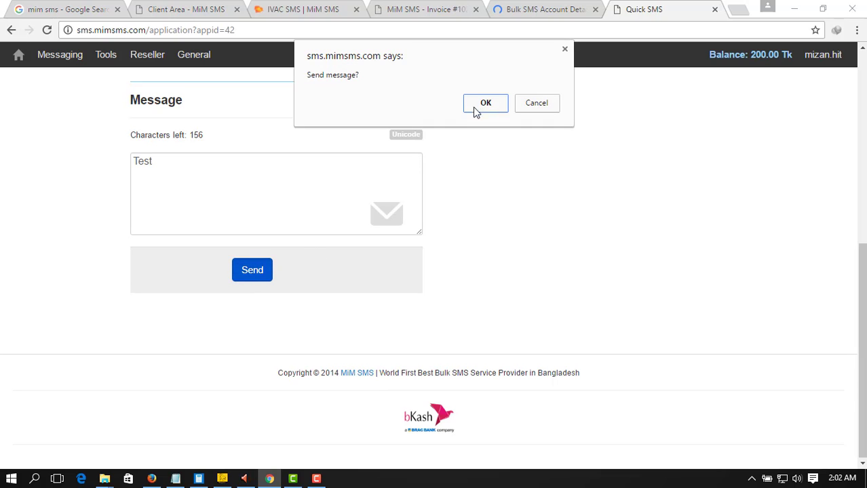
{"action": "left_click", "coordinate": [479, 105]}
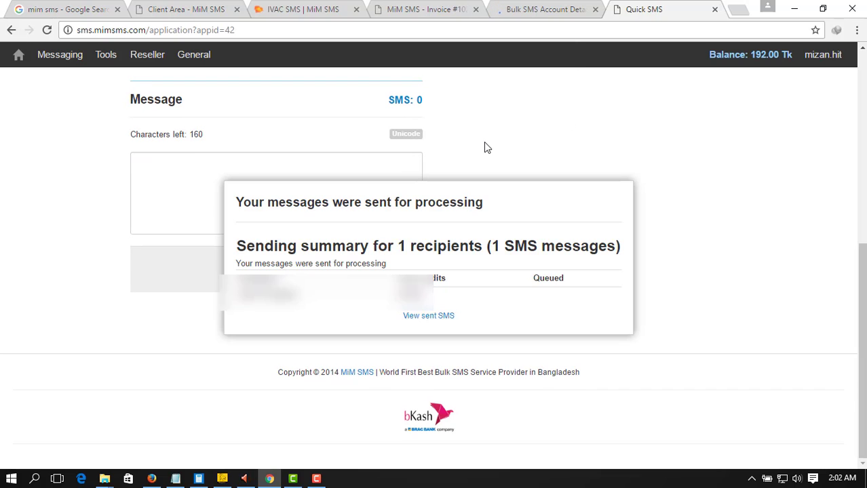